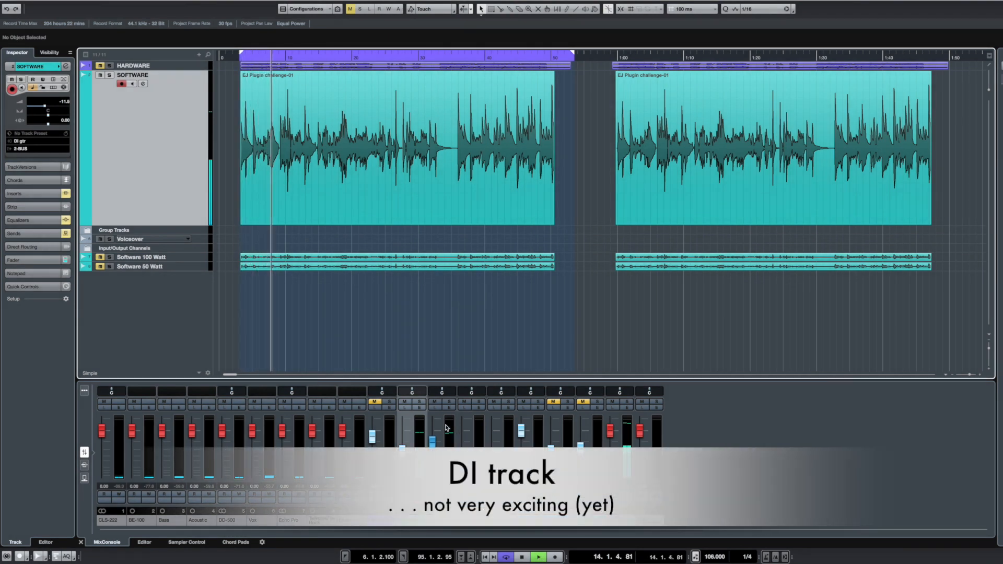
Step: On the SOFTWARE channel, take the VST Amp Rack insert with its Plexi Lead amplifier out of bypass and activate the mixIR2 insert
click(420, 407)
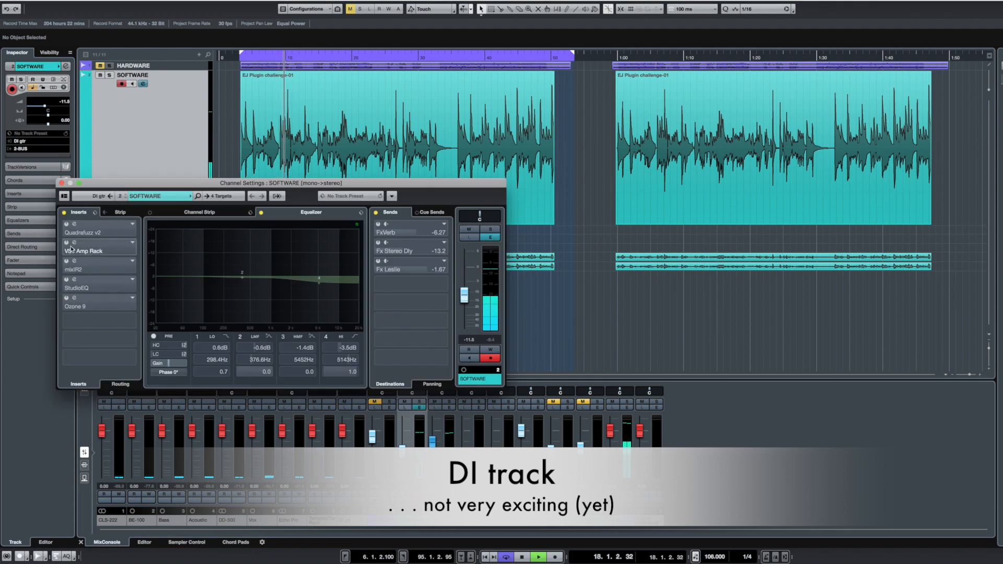
click(73, 244)
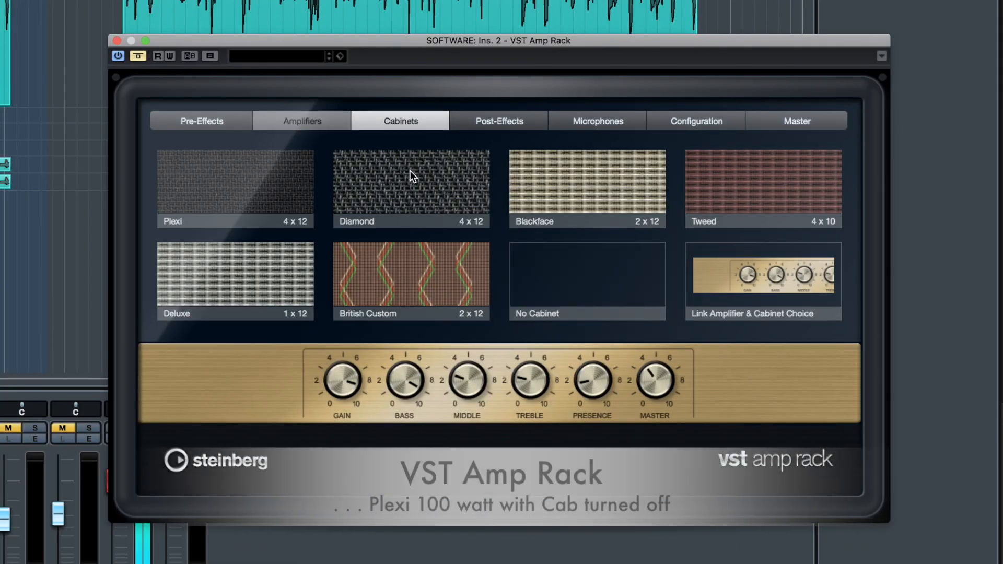
click(309, 121)
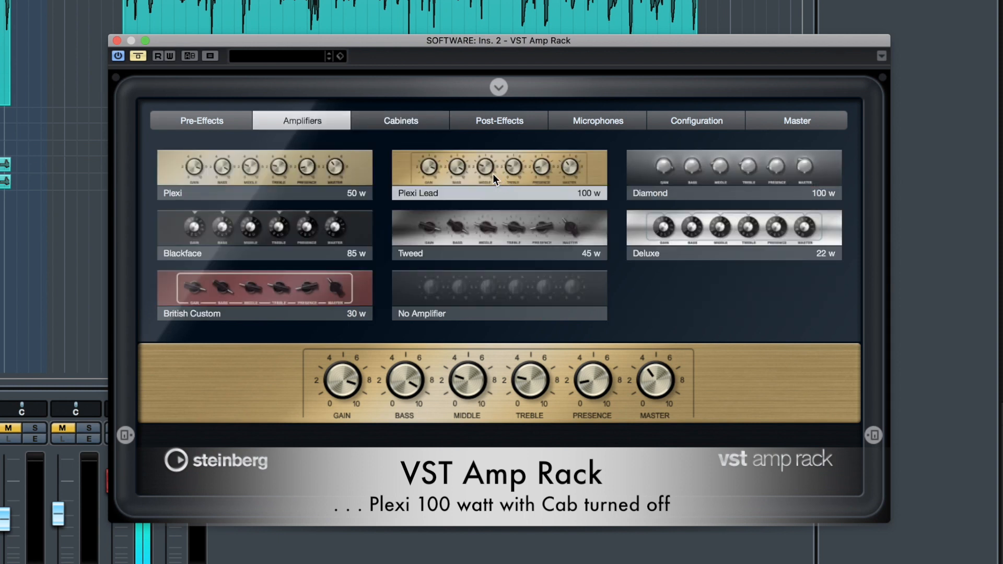
click(138, 56)
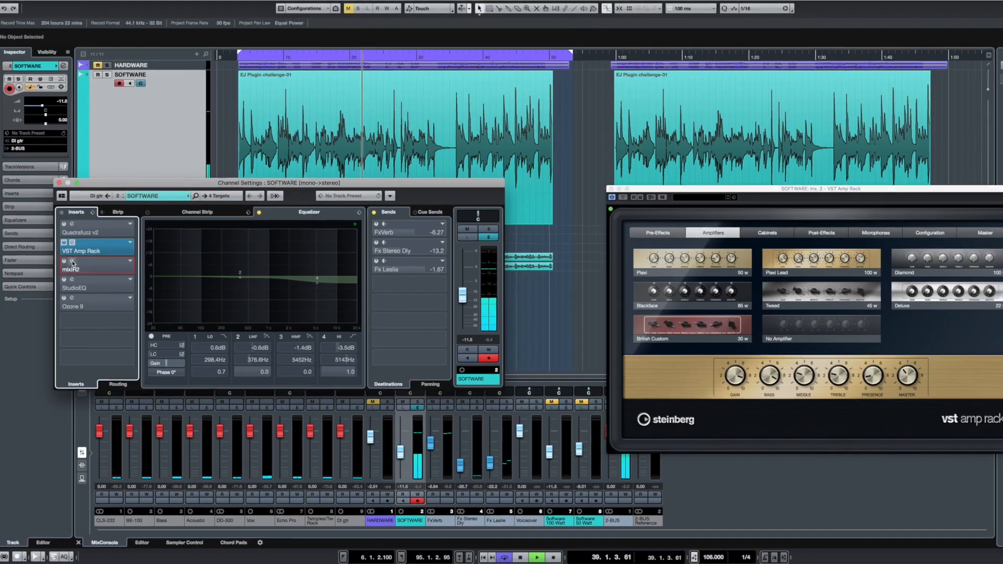
click(73, 262)
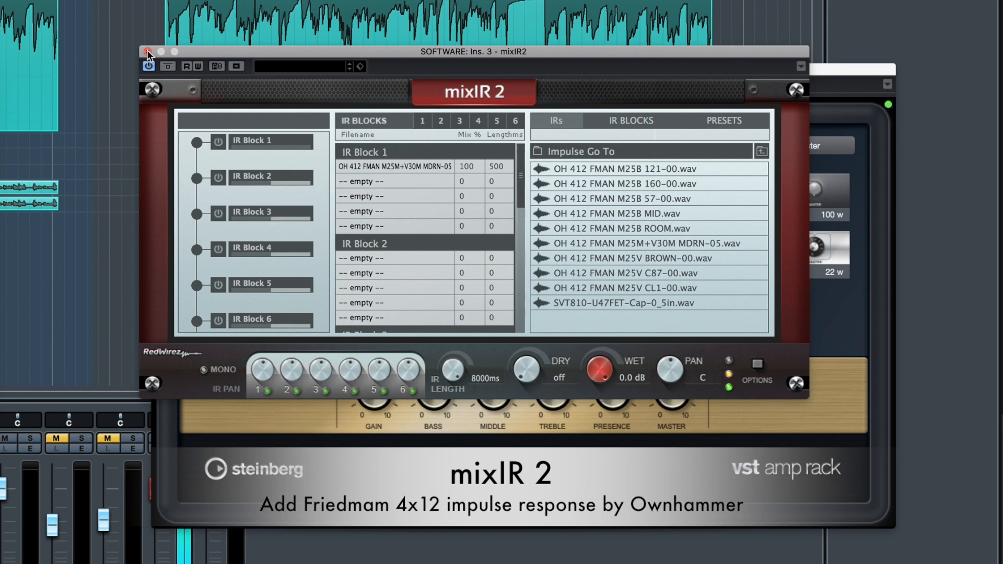
click(147, 52)
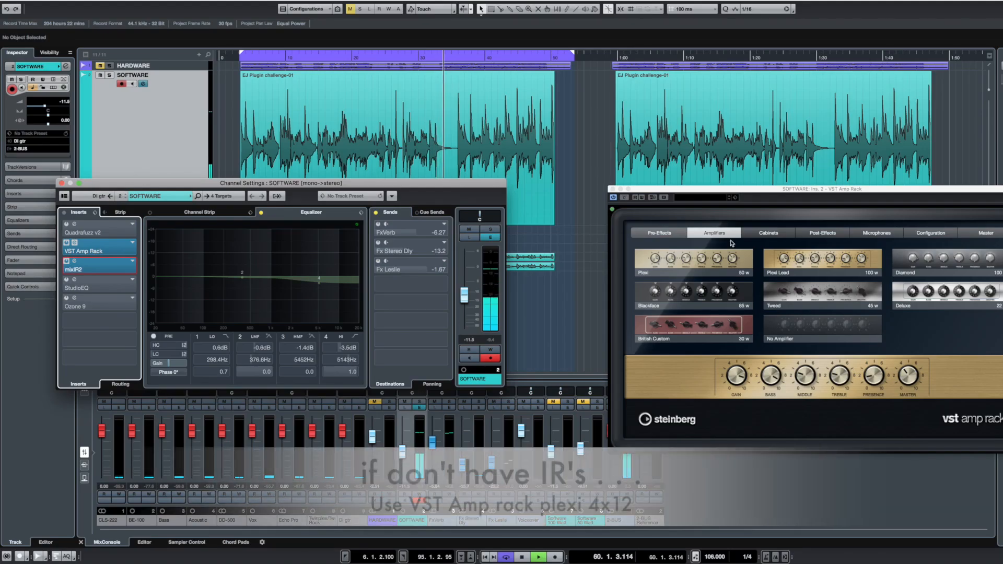
Step: Switch on the Tape Ducking Delay and Reverb post-effects in VST Amp Rack and take the SOFTWARE channel's sends out of bypass
click(823, 234)
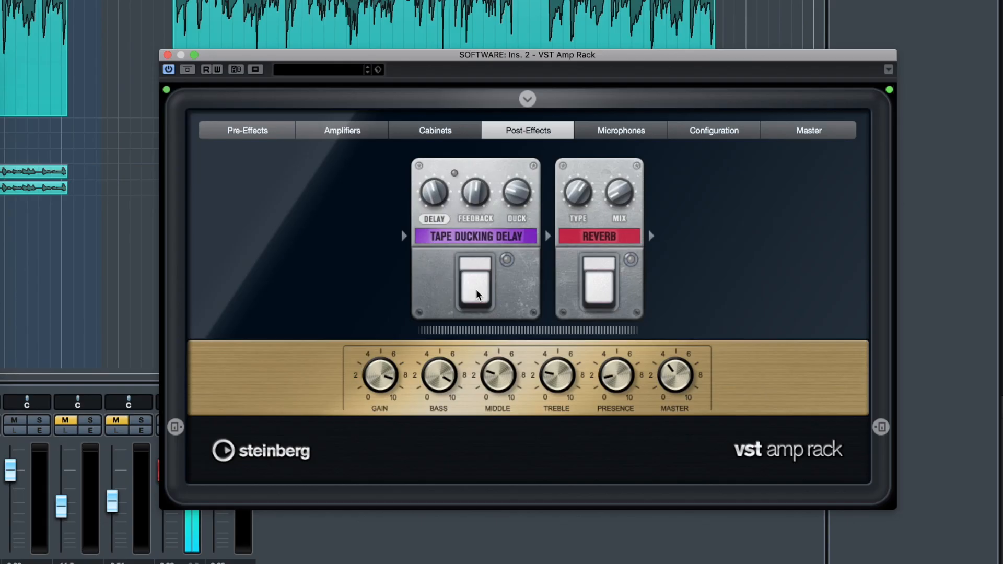
click(476, 294)
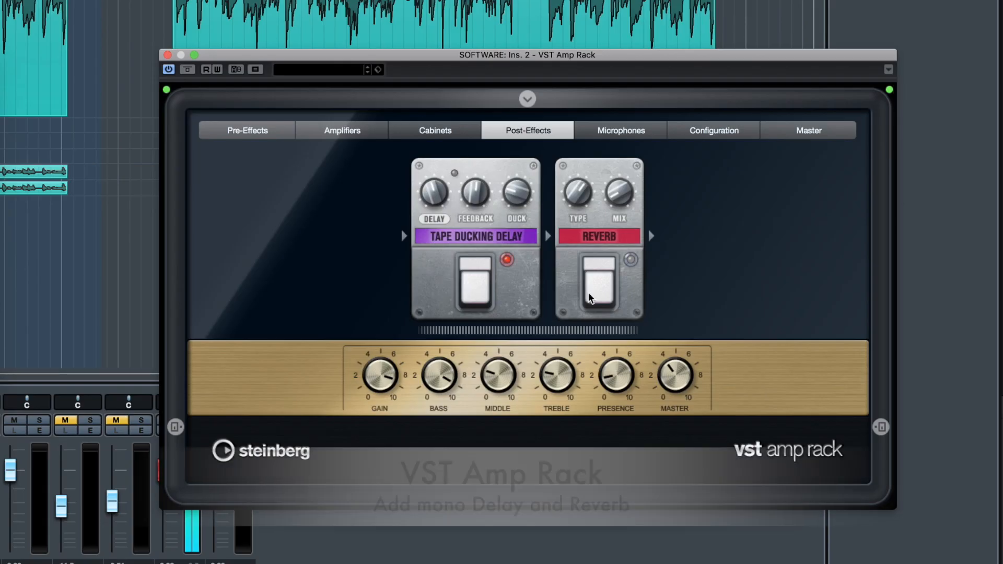
click(608, 298)
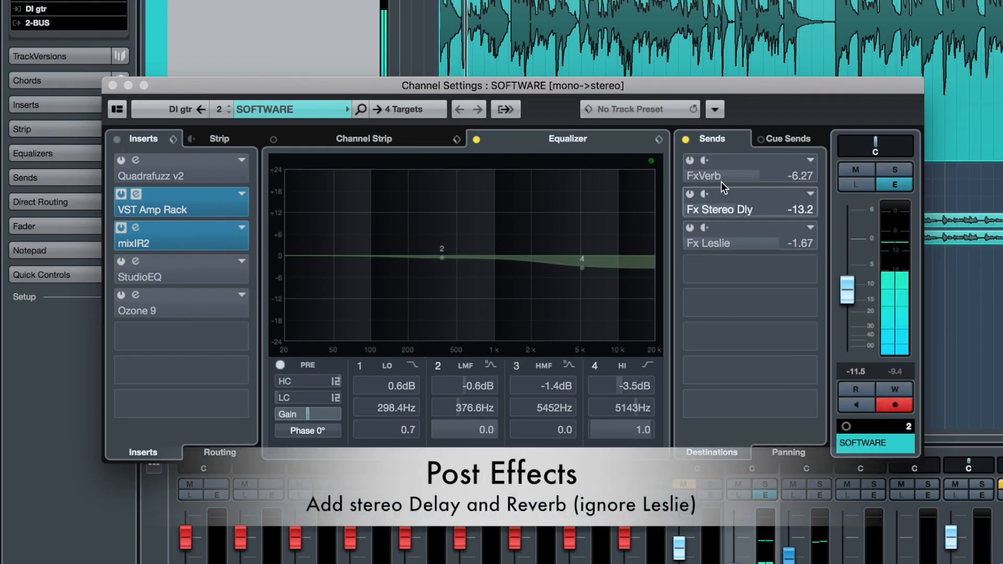
click(685, 139)
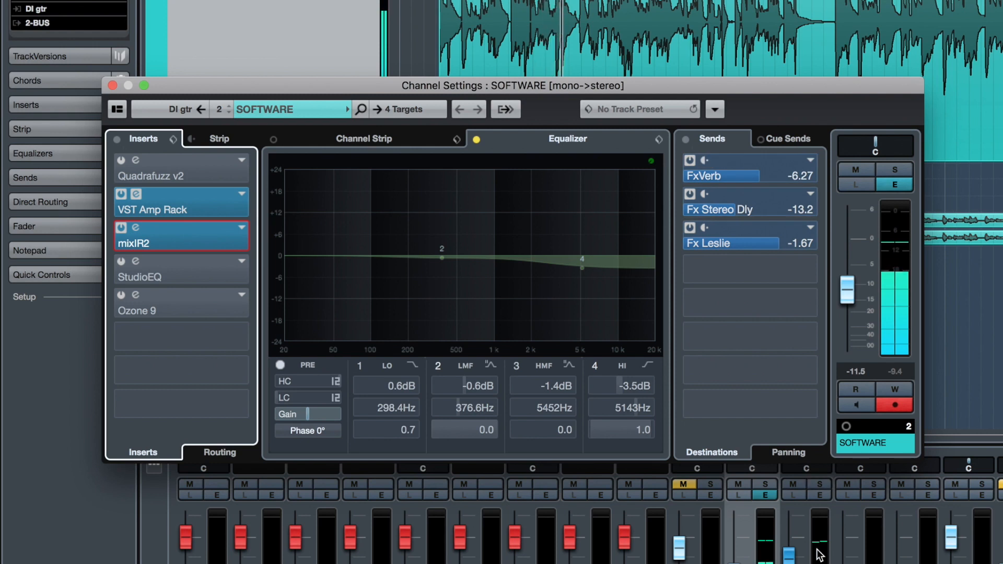
Step: Review the ValhallaPlate reverb settings on the FxVerb channel and close its plug-in and channel settings
click(820, 495)
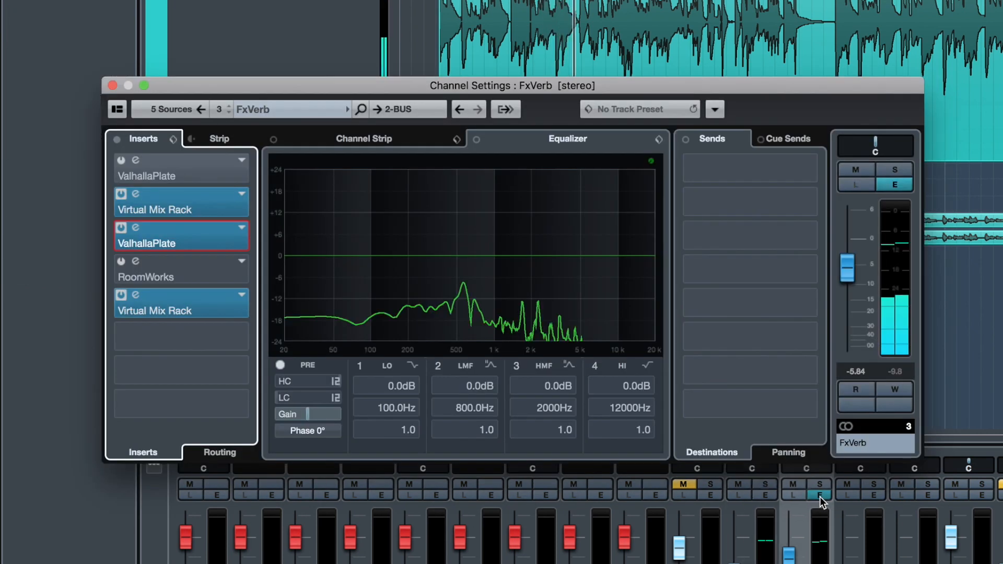
click(132, 227)
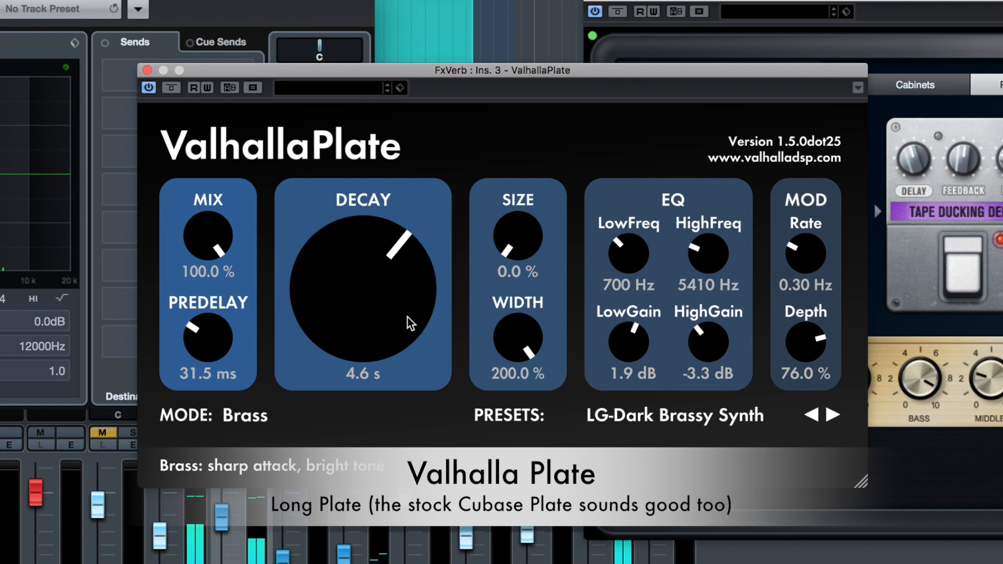
click(148, 71)
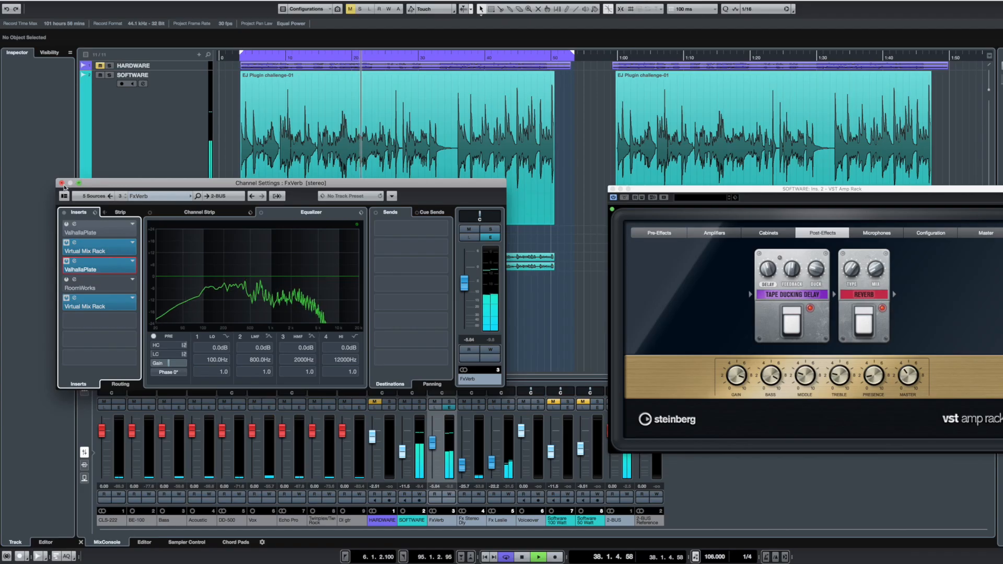
click(450, 408)
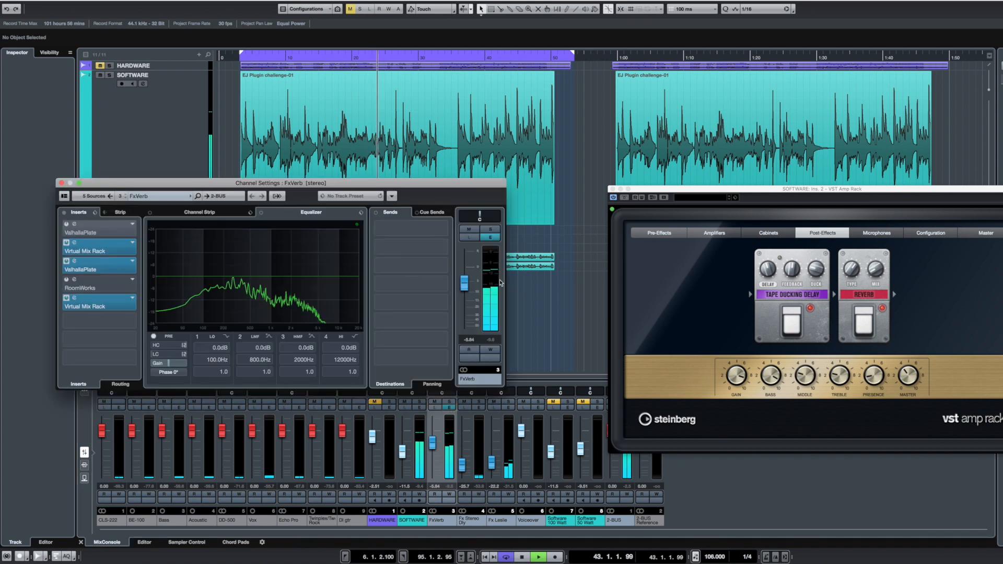
click(62, 182)
Step: Review the StereoDelay settings on the Fx Stereo Dly channel and close its plug-in and channel settings
click(420, 408)
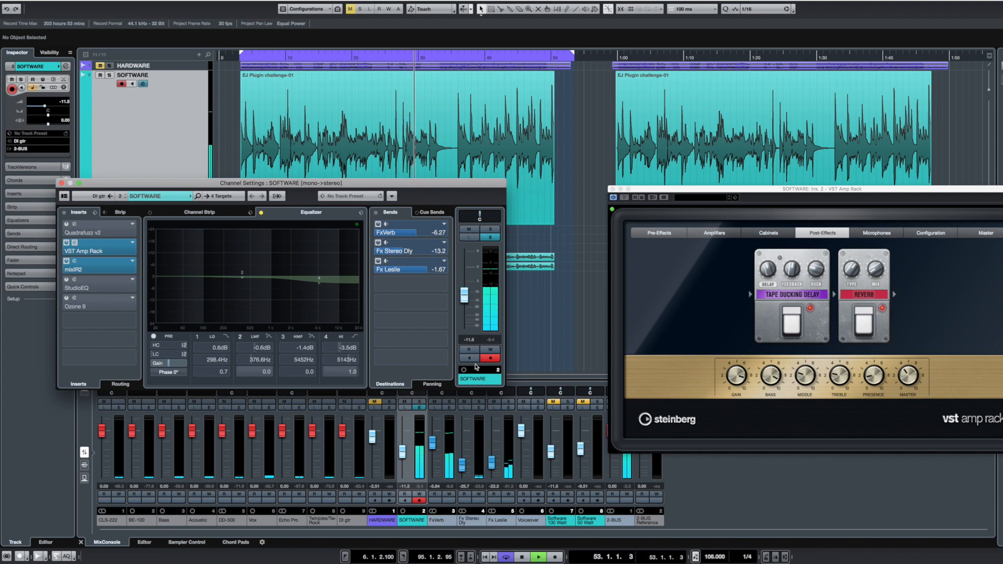
click(479, 407)
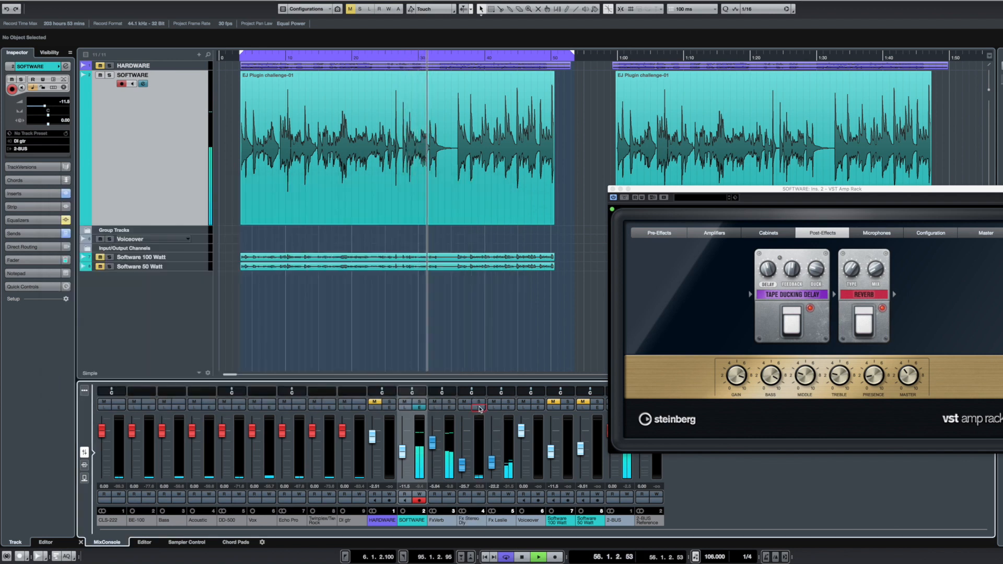
click(74, 225)
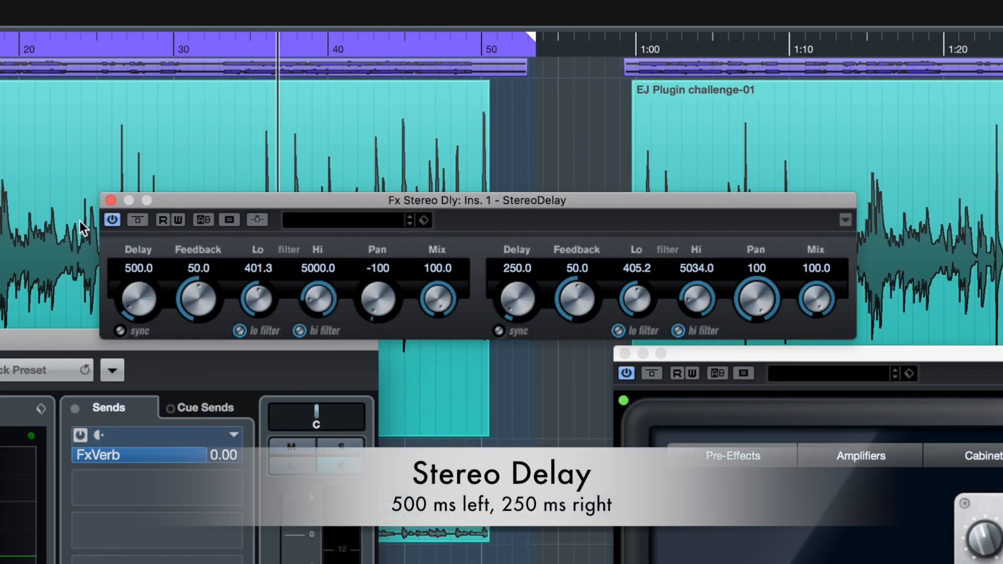
click(110, 200)
click(61, 183)
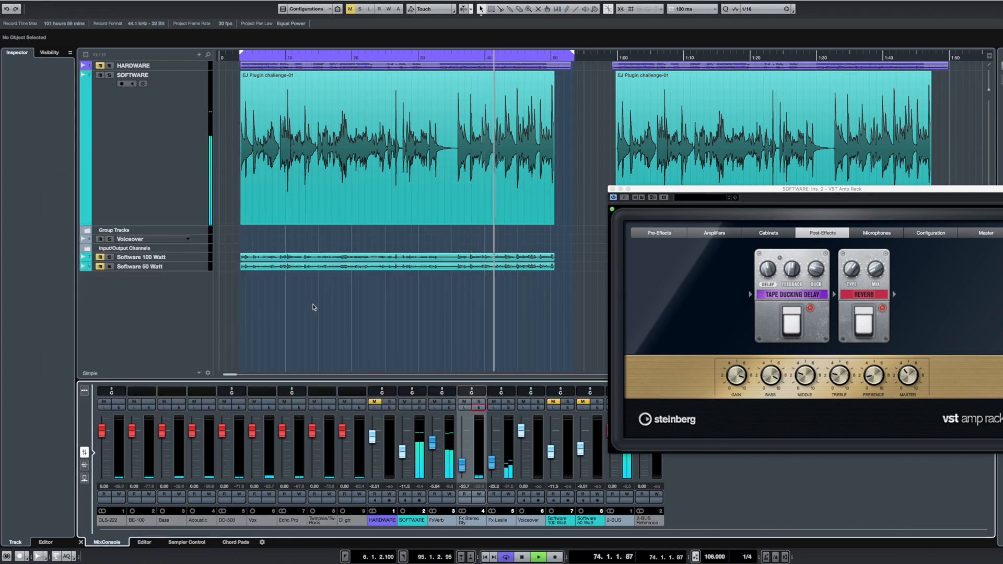
Step: Switch on the Compressor, Equalizer and Fuzz pedals among the VST Amp Rack pre-effects
click(672, 236)
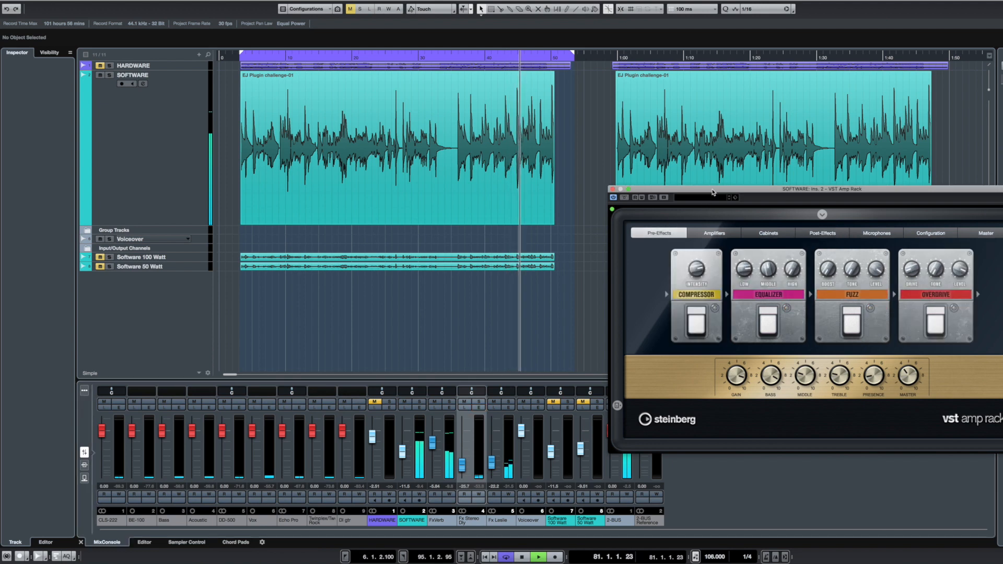
drag(715, 192, 468, 209)
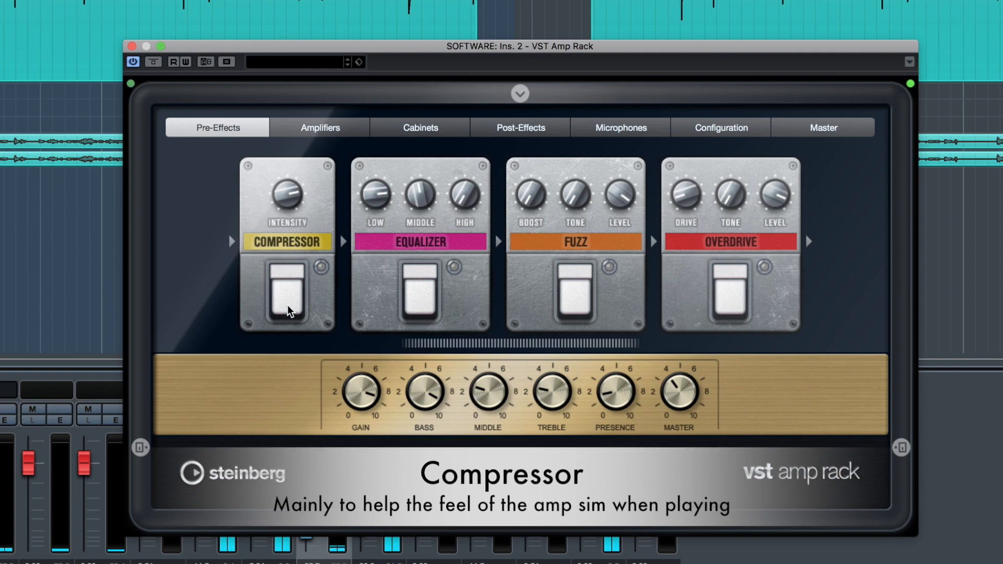
click(287, 309)
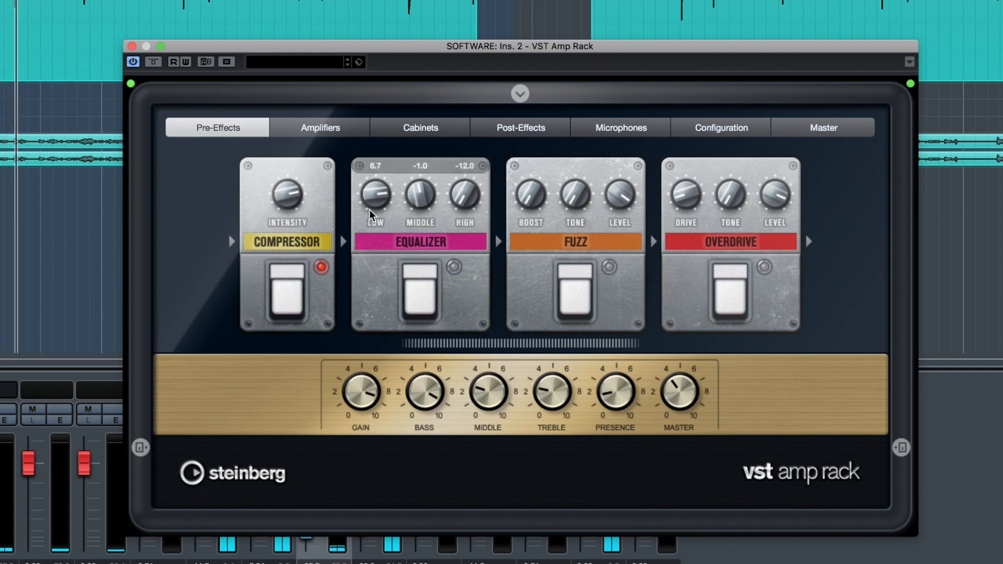
click(420, 305)
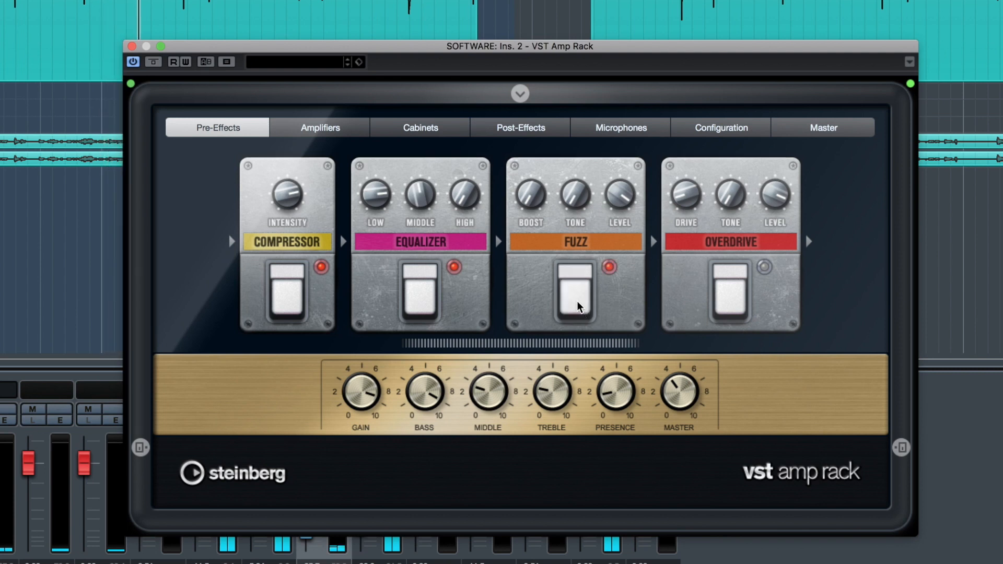
mouse_move(729, 233)
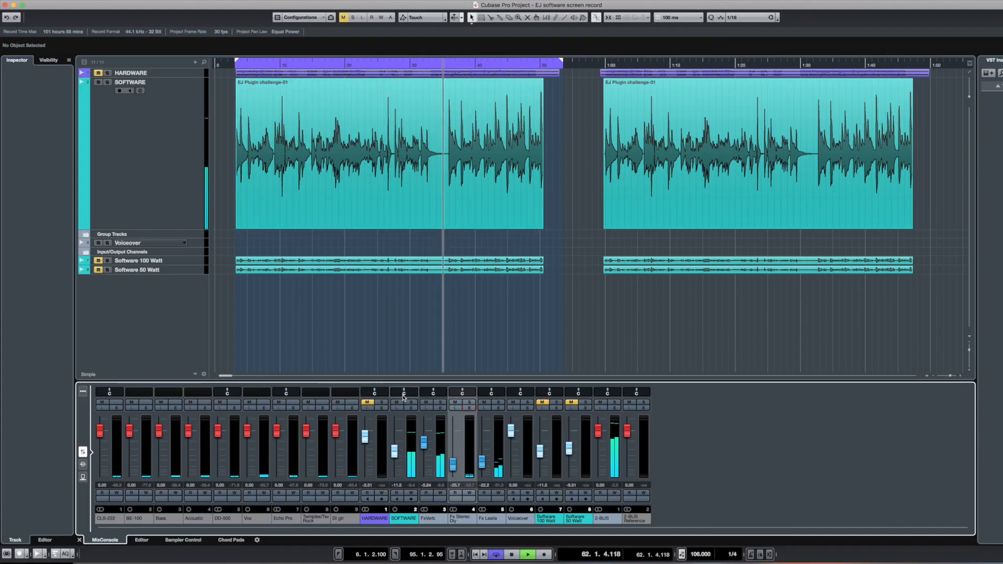
Step: Take the SOFTWARE channel's StudioEQ insert out of bypass and close its editor
click(411, 410)
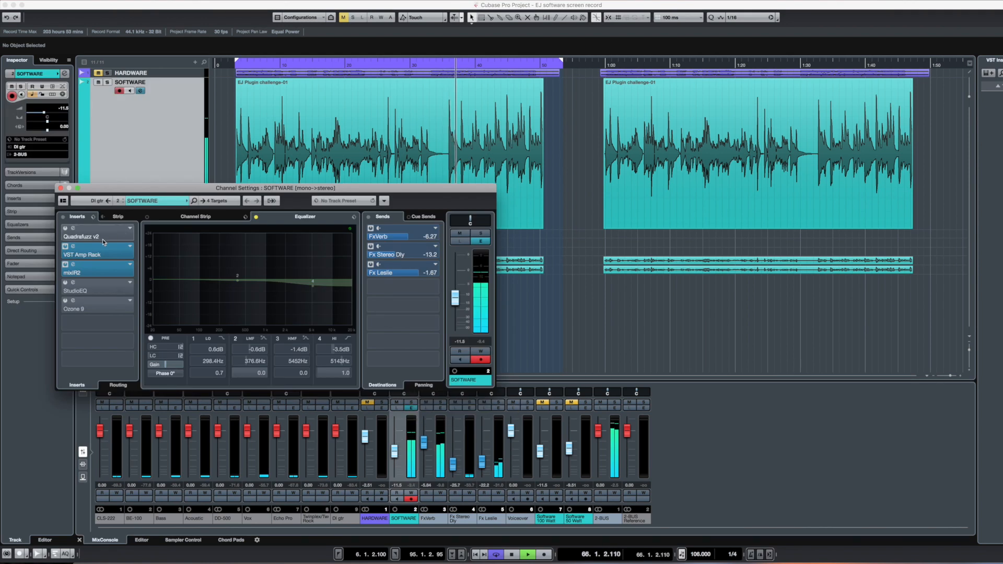
click(73, 284)
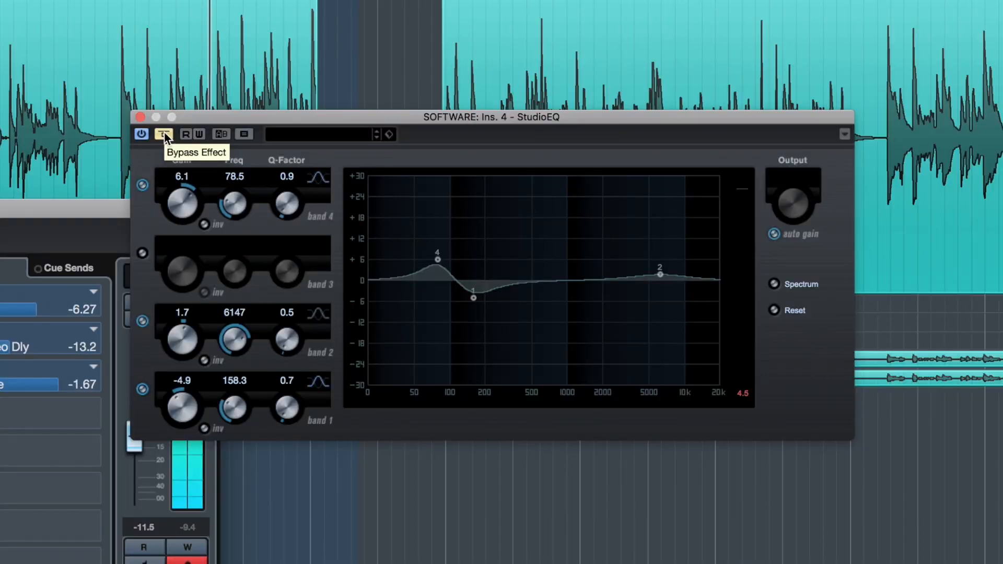
click(165, 133)
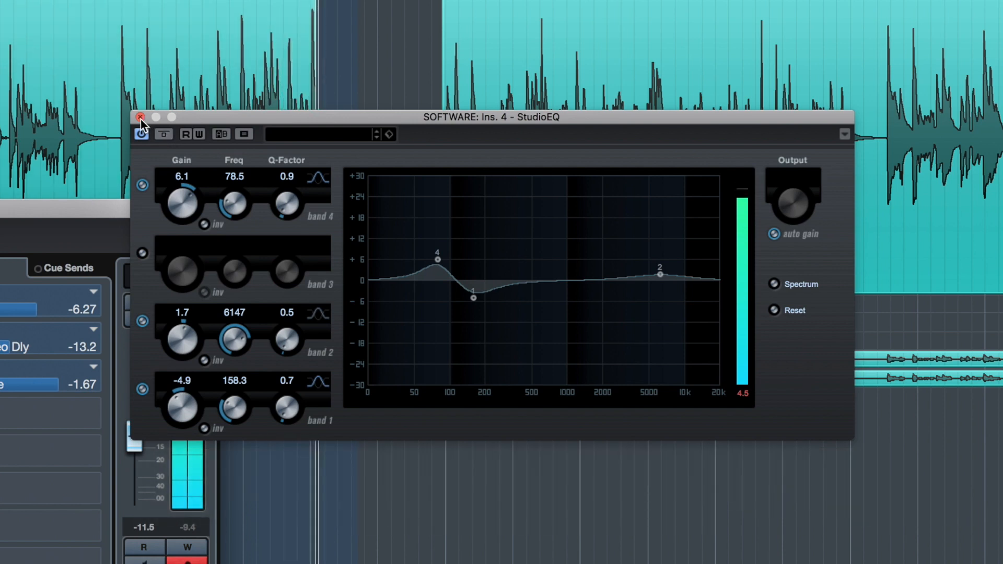
click(140, 118)
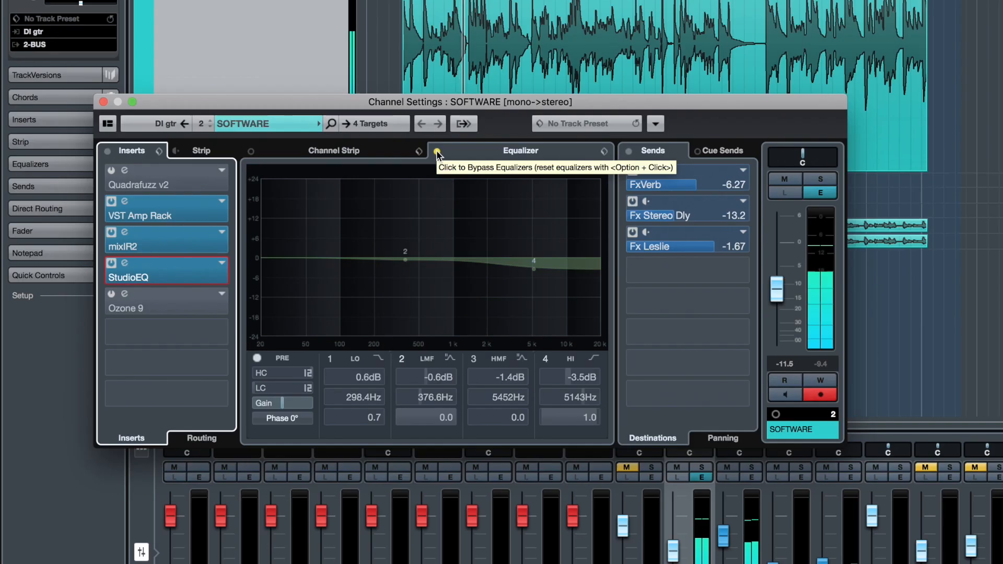
Step: Take the SOFTWARE channel's built-in equalizer out of bypass and open the Ozone 9 insert's editor
click(239, 211)
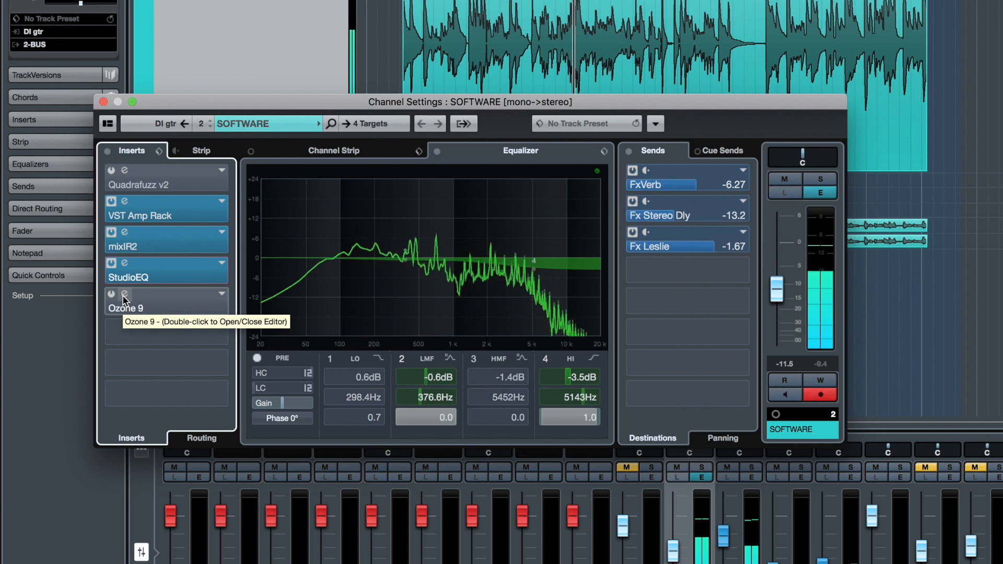
click(123, 295)
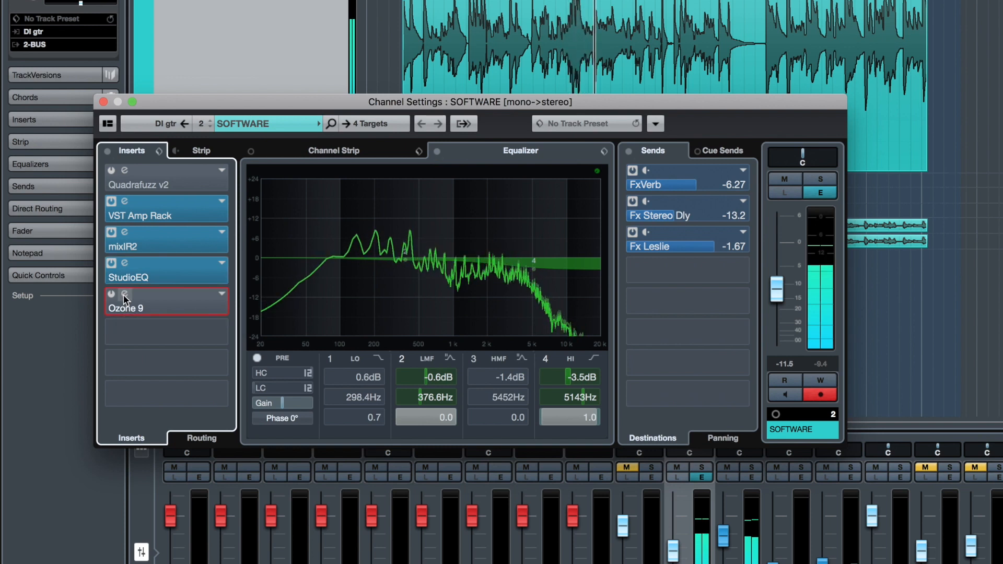